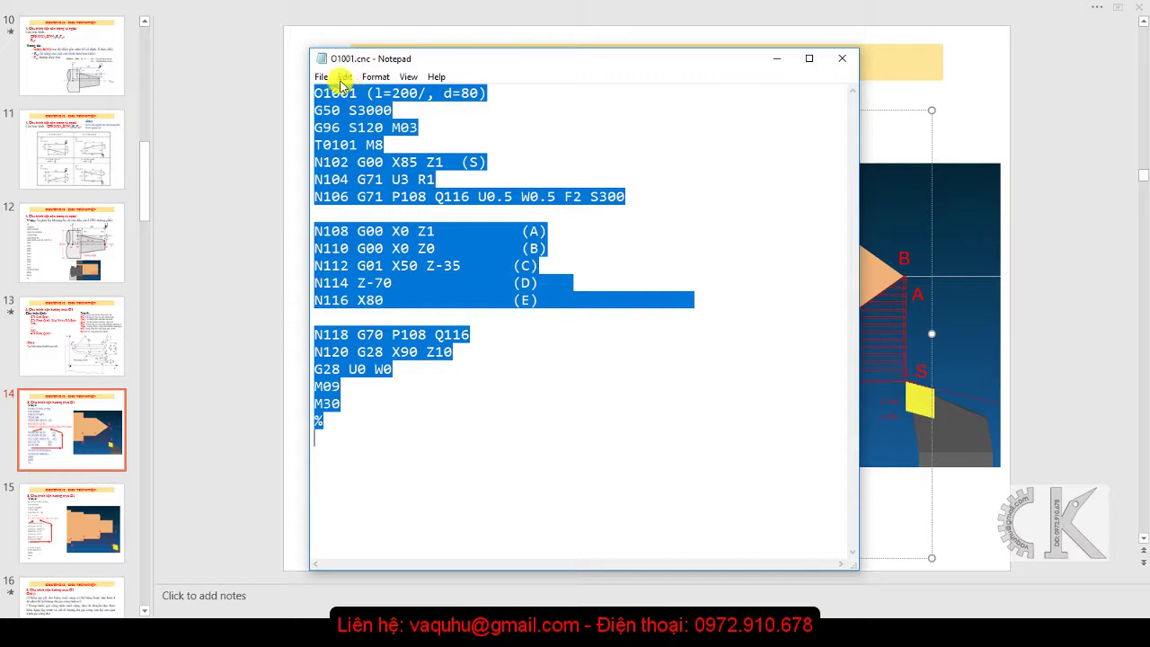
- Paste the turning program into O1001.cnc in Notepad, then switch to the FANUC 0i T simulator and load O1001 in EDIT mode
key("ctrl+v")
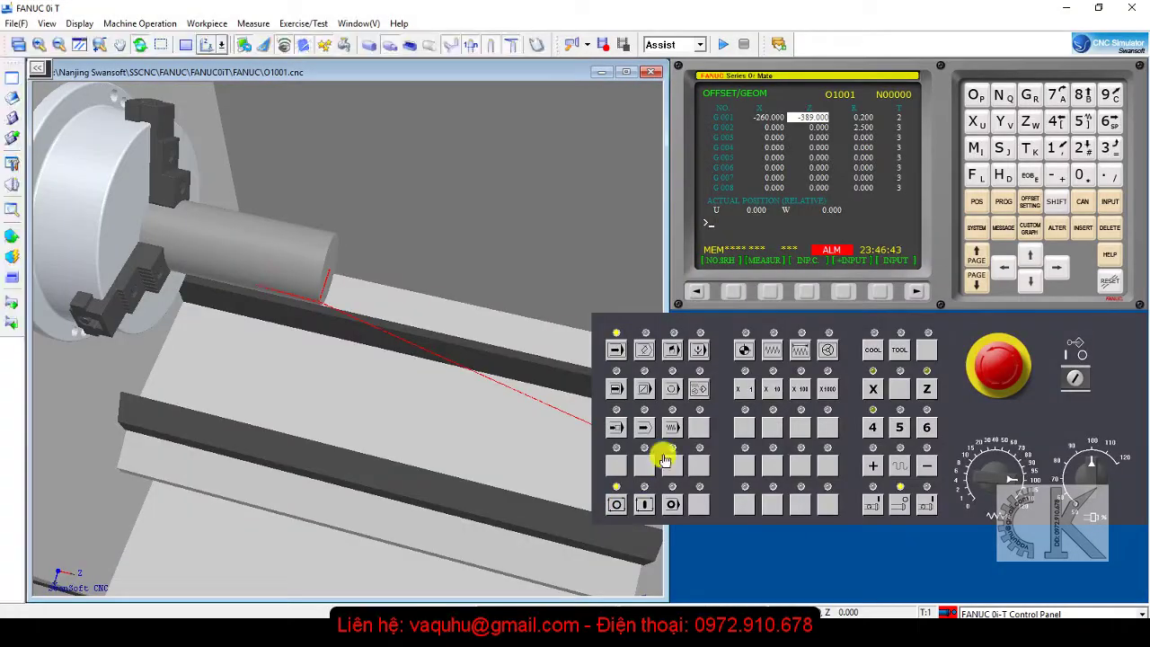
left_click(645, 350)
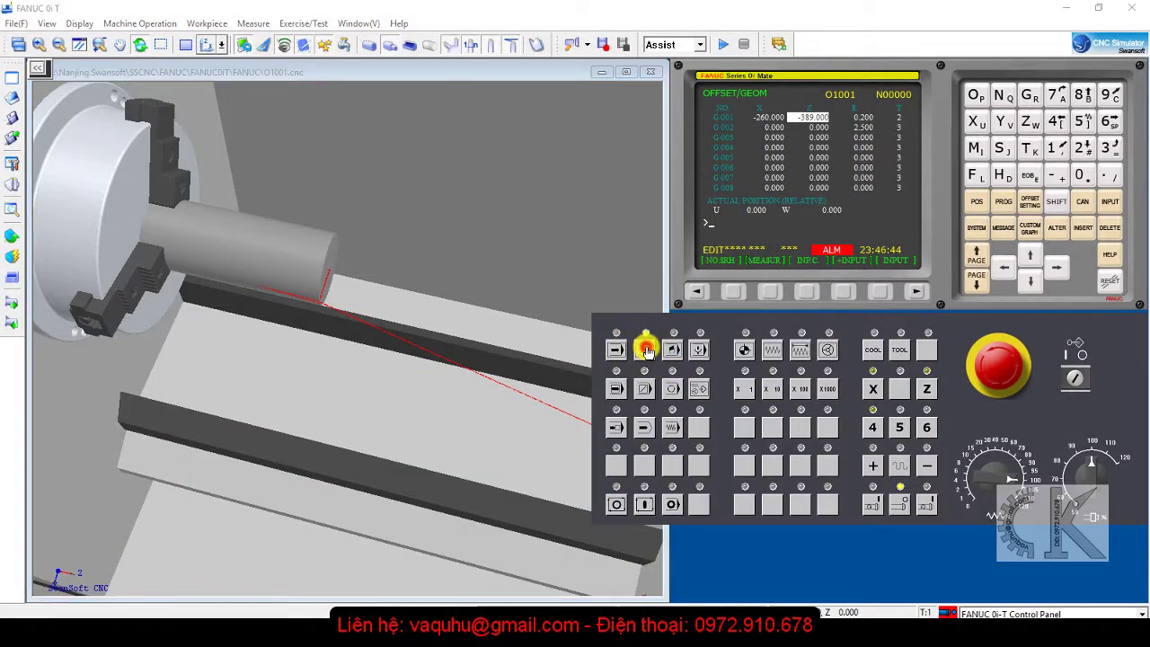
left_click(1003, 202)
left_click(770, 291)
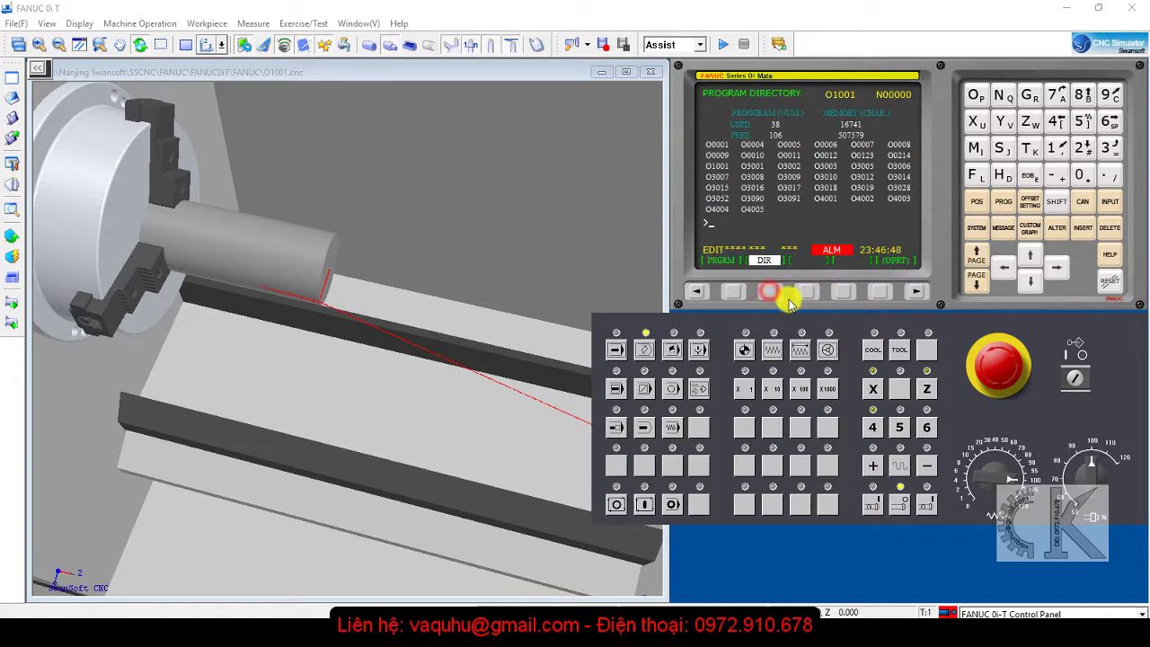
type("O1001")
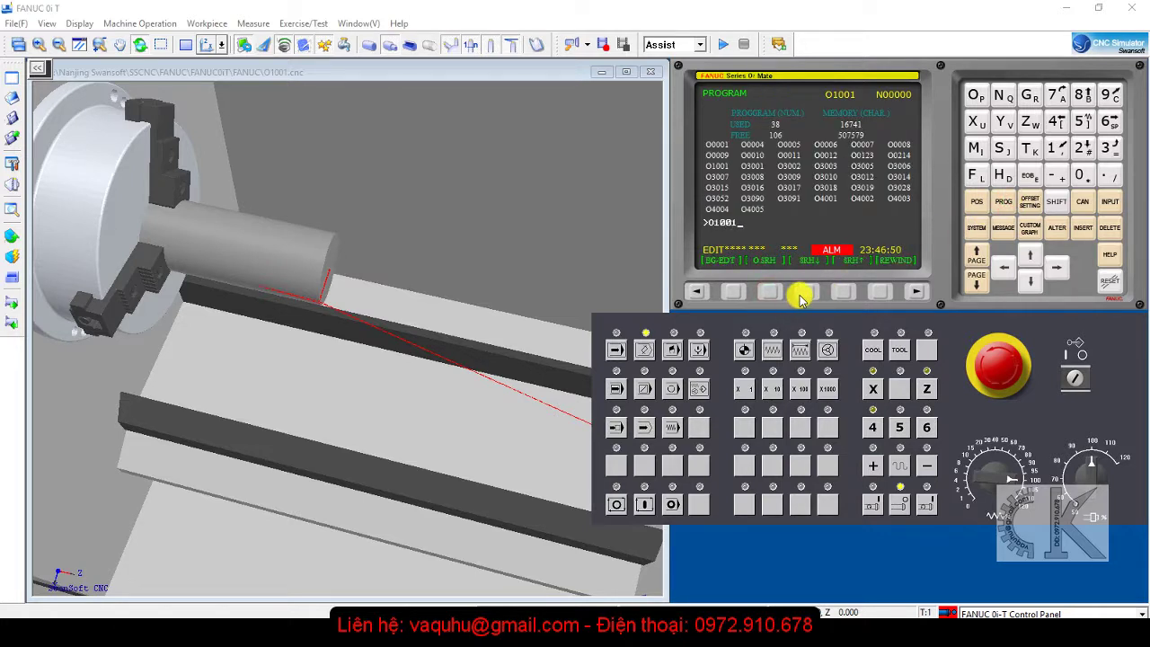
left_click(1033, 281)
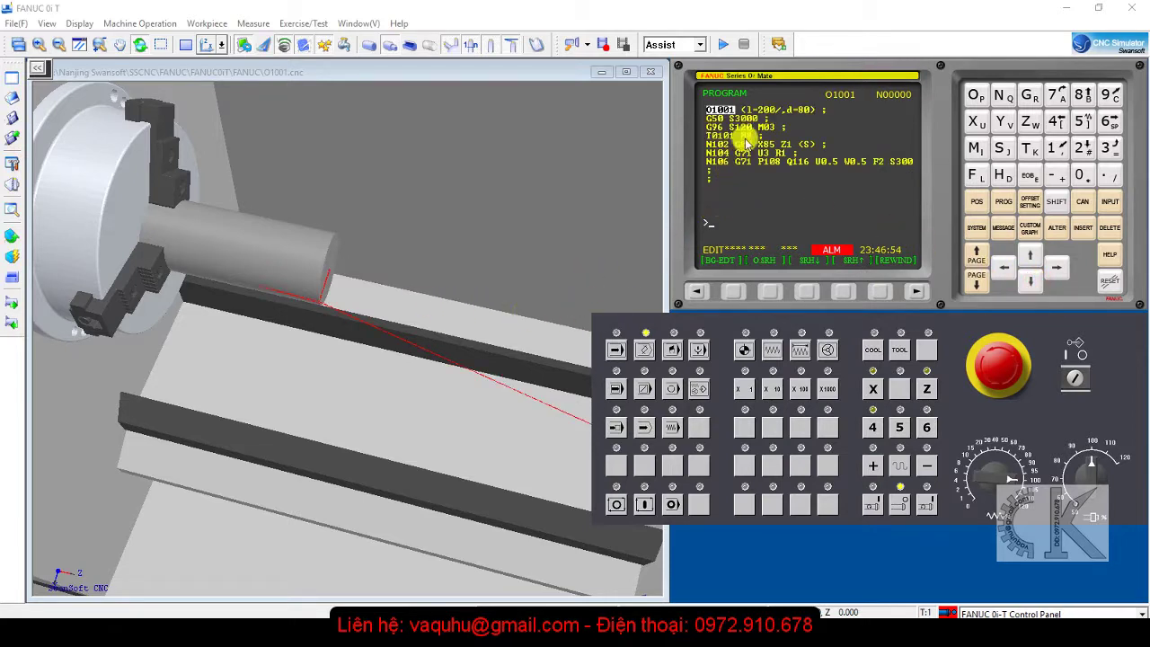
- Mount external turning tool 001 from position 01 of the tool magazine
left_click(10, 189)
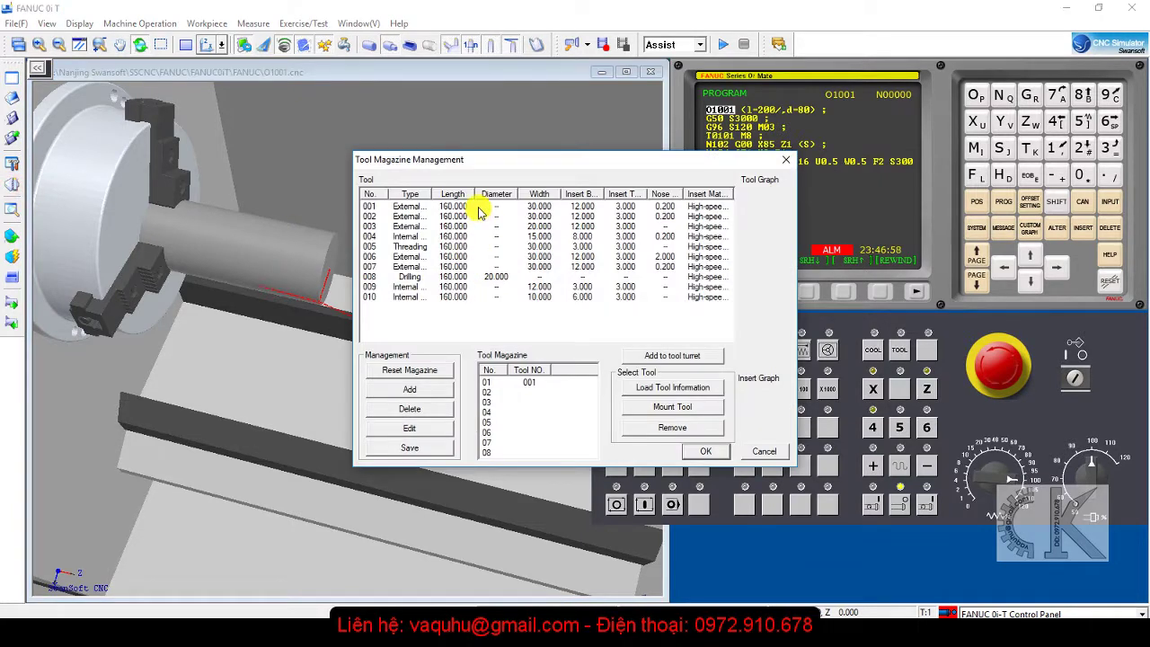
left_click(478, 206)
left_click(519, 383)
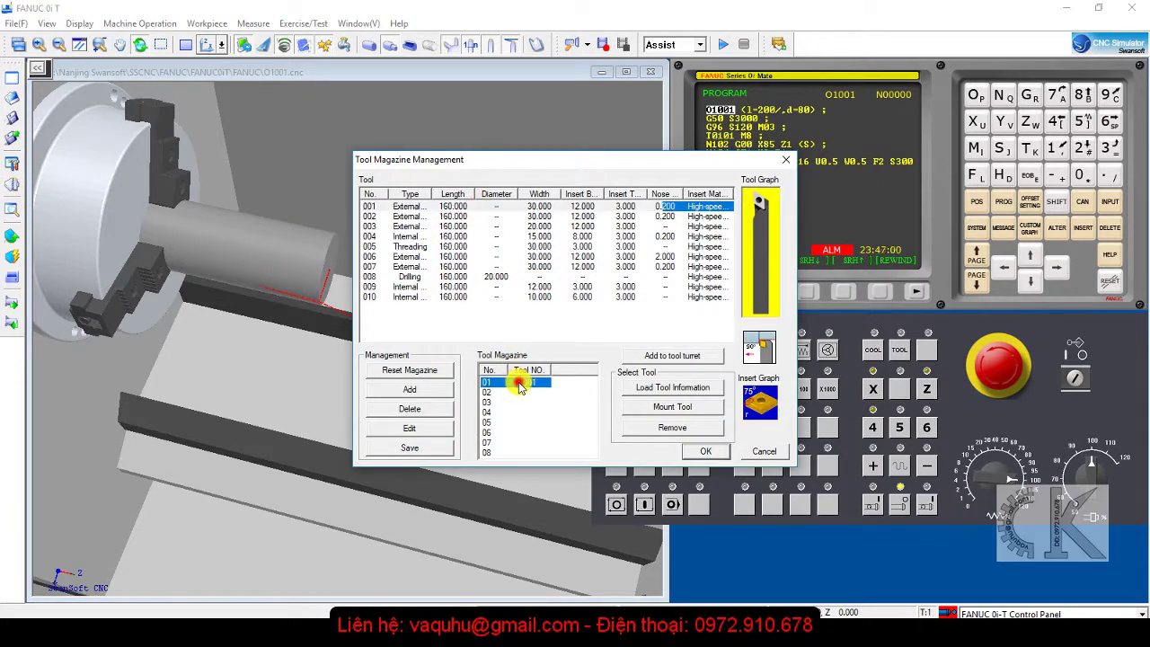
left_click(466, 210)
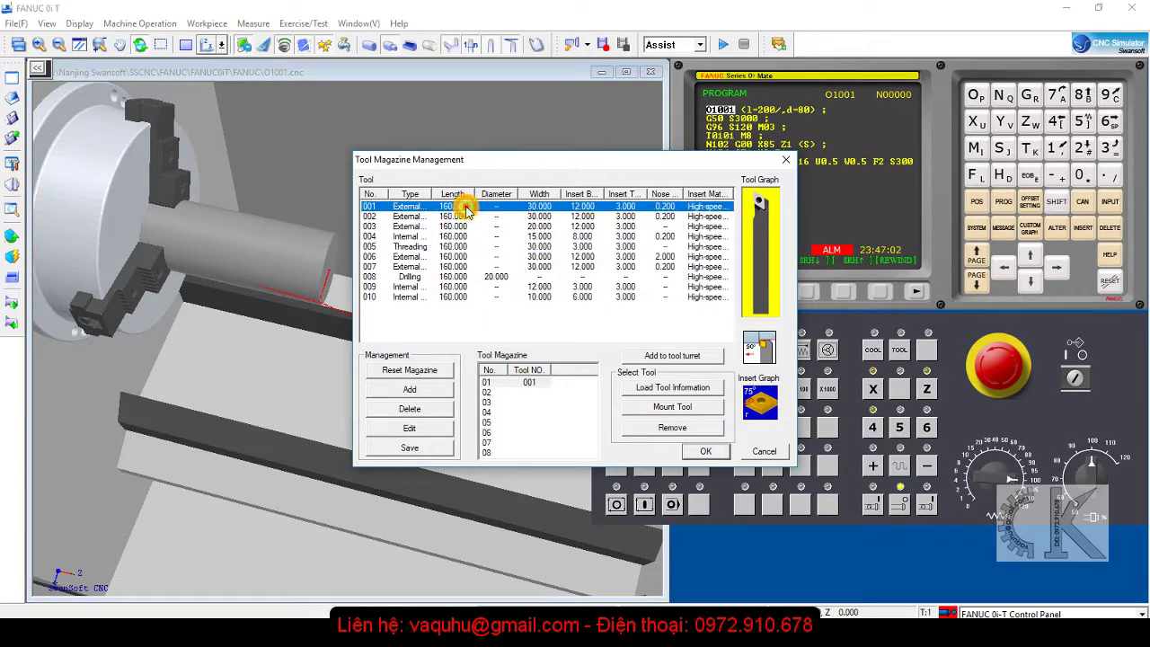
left_click(520, 384)
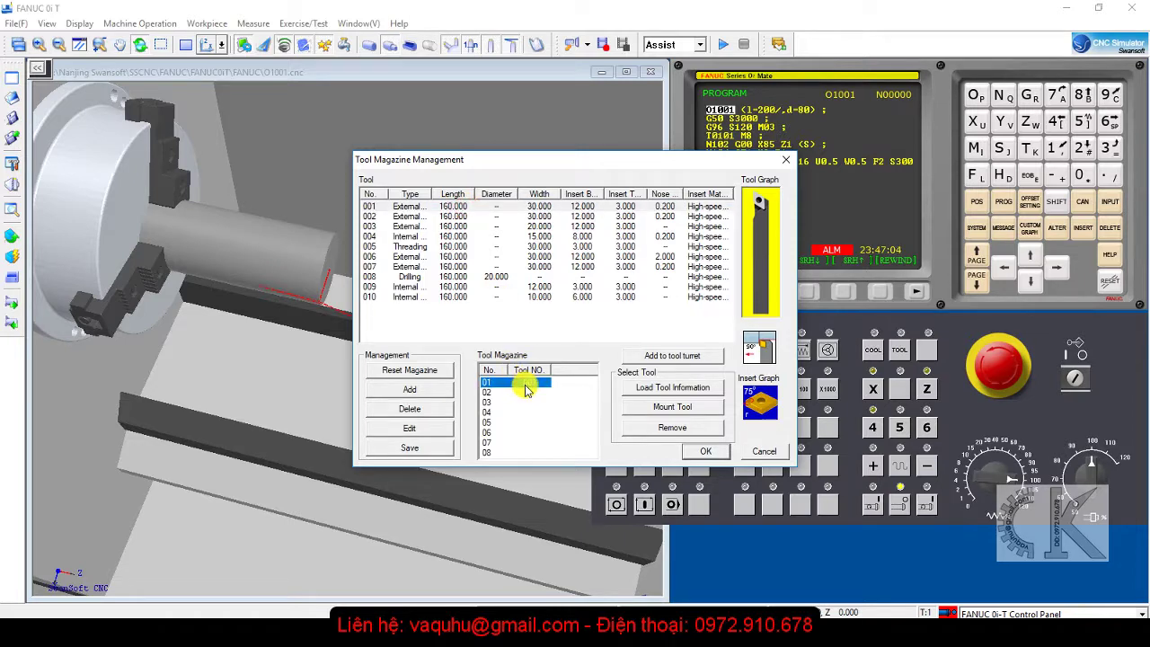
left_click(644, 407)
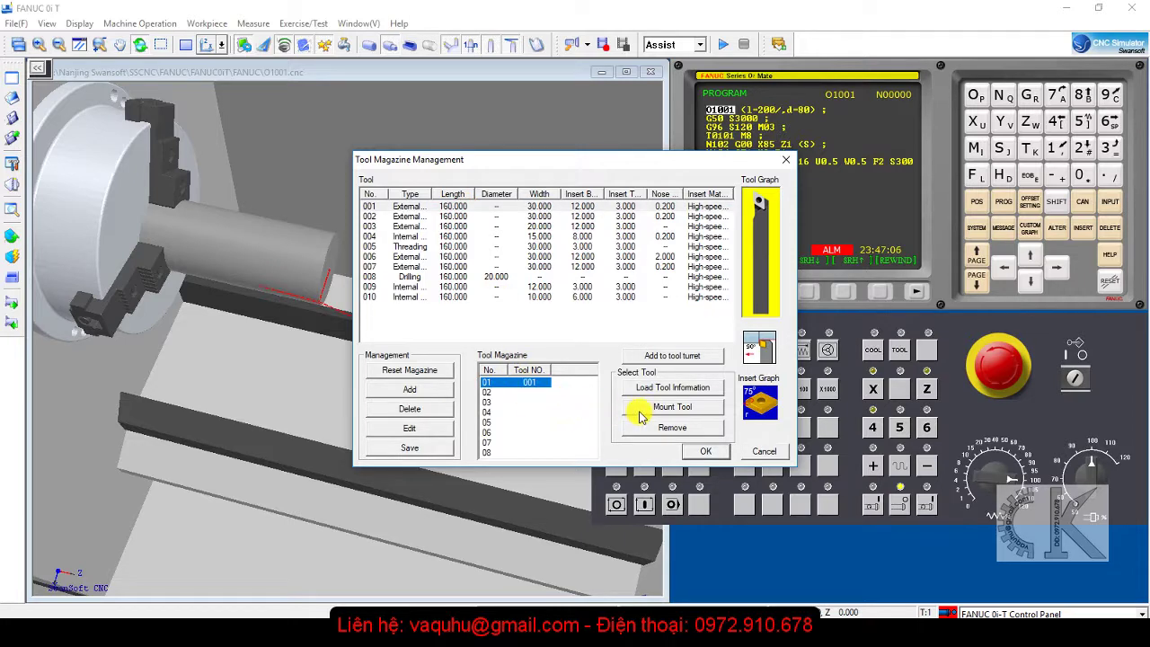
left_click(704, 451)
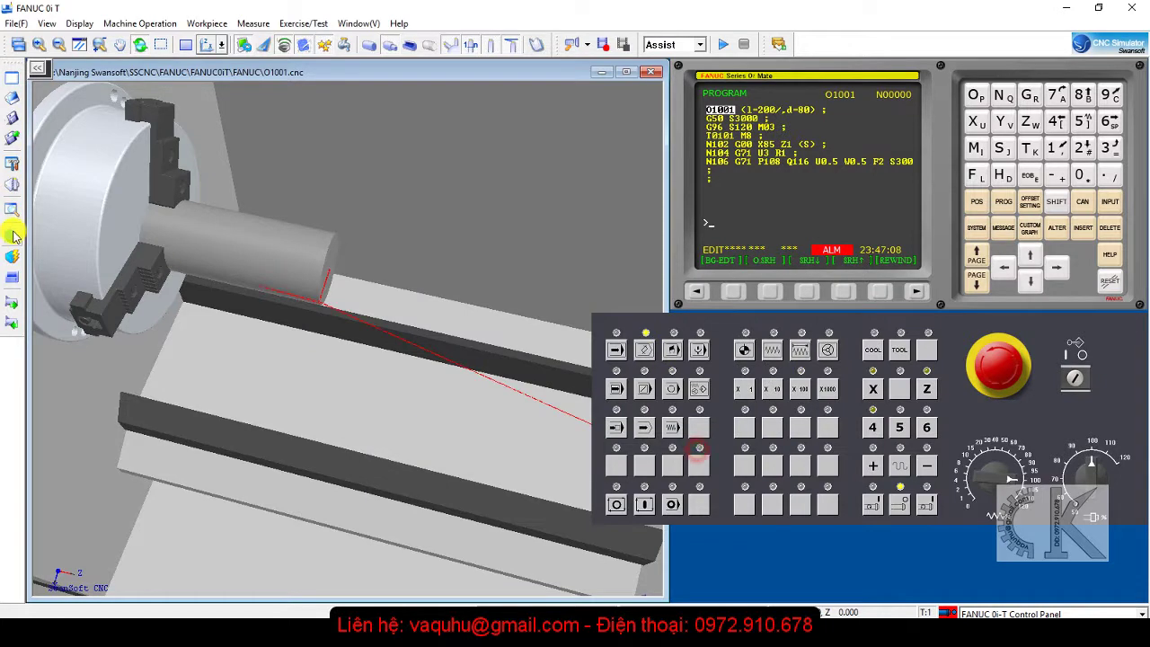
- Replace the workpiece with an 08F Low carbon steel bar, 200 mm long and 80 mm in diameter
left_click(12, 235)
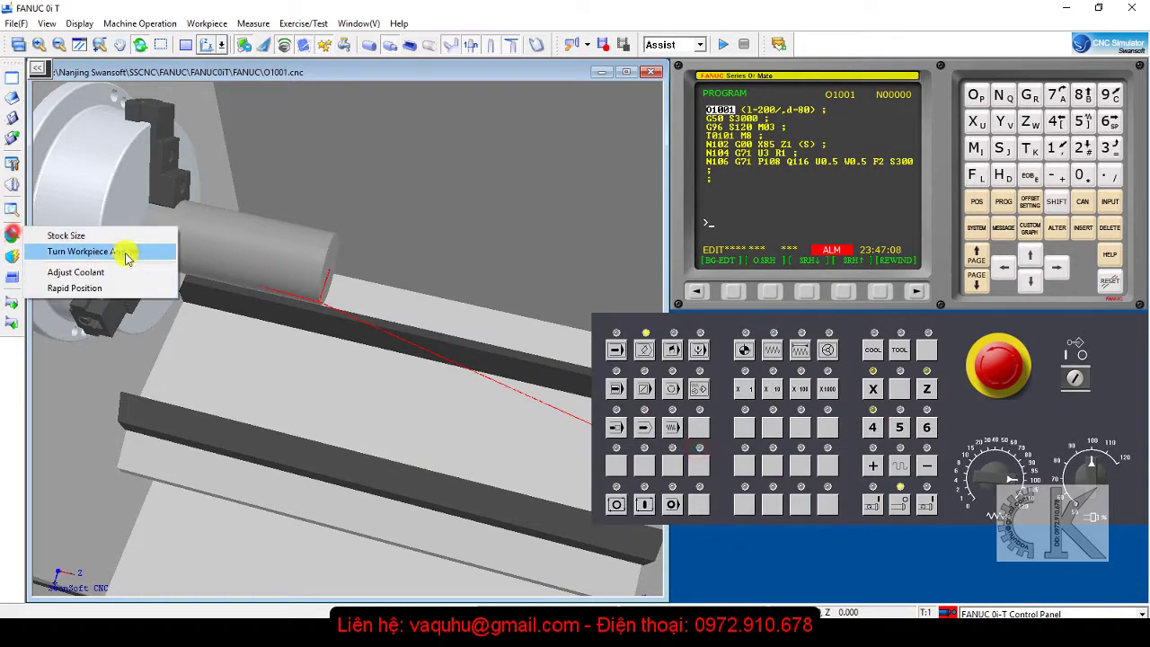
left_click(50, 236)
double_click(465, 230)
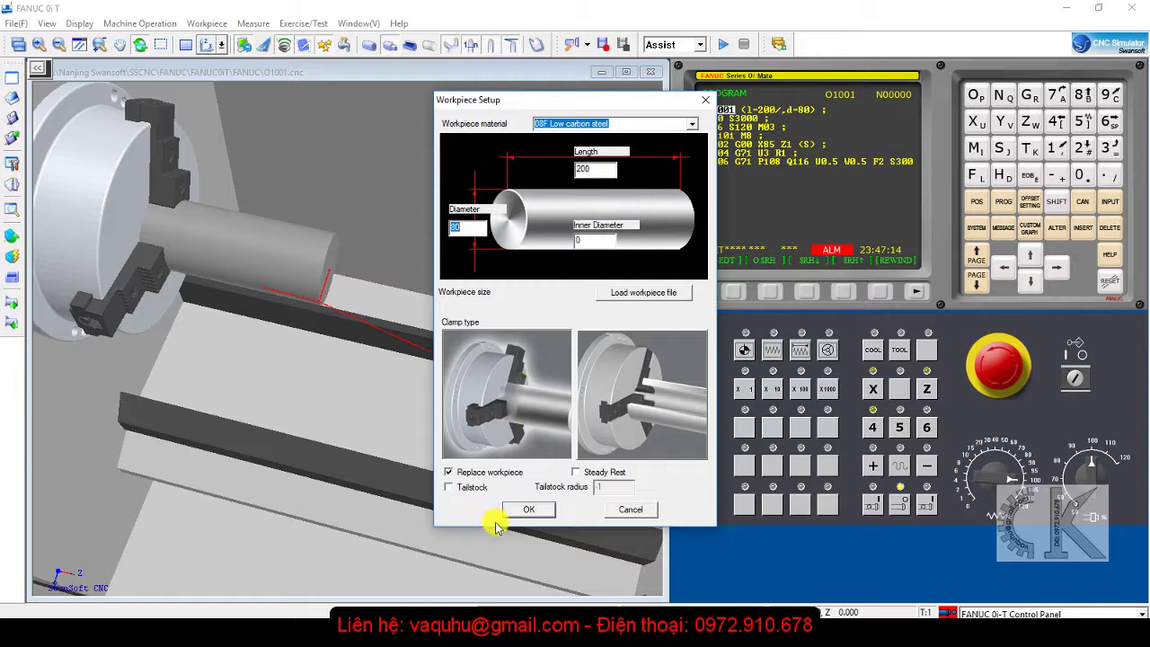
left_click(529, 508)
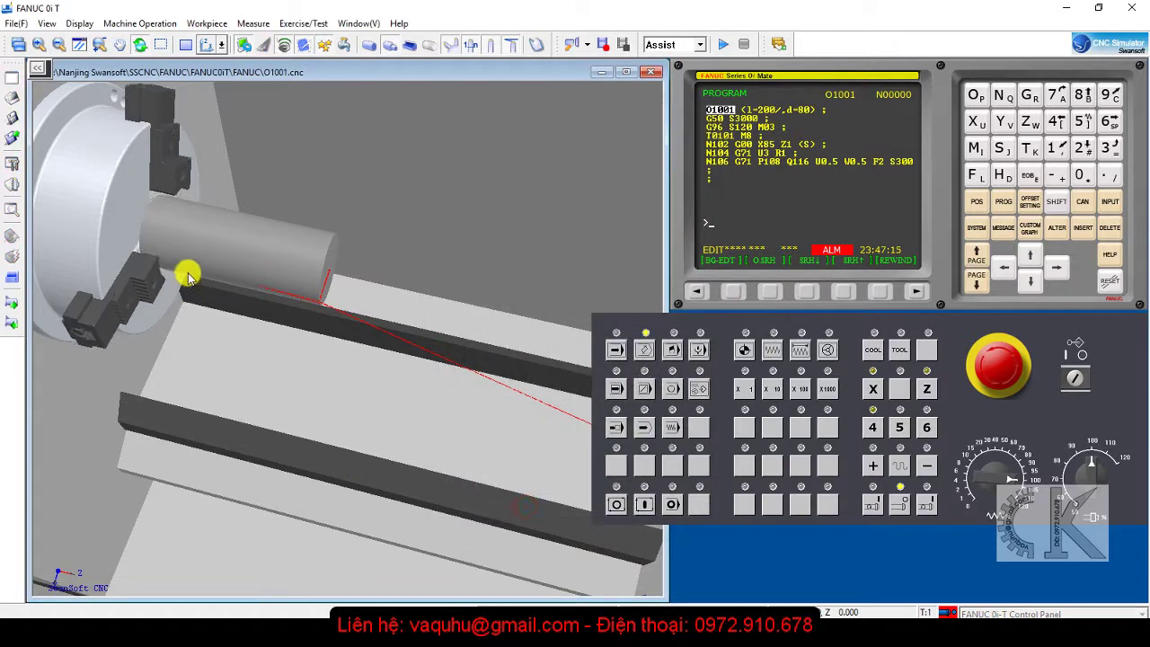
- Rapidly position the tool at the center of the workpiece's end face
left_click(11, 247)
left_click(86, 286)
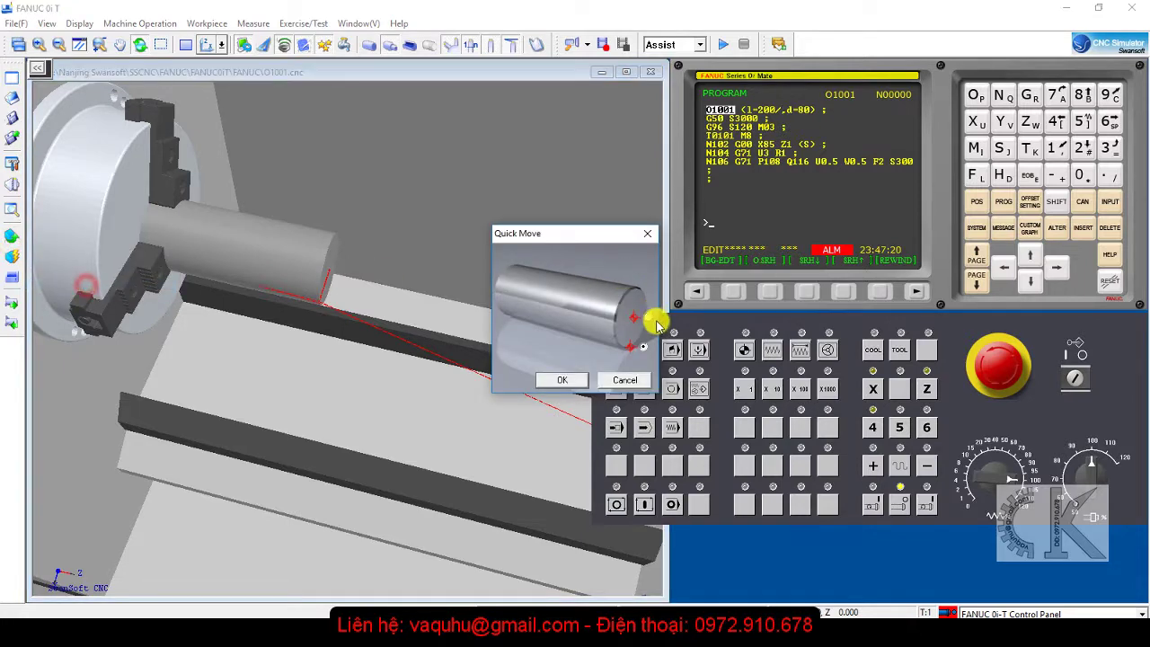
left_click(563, 379)
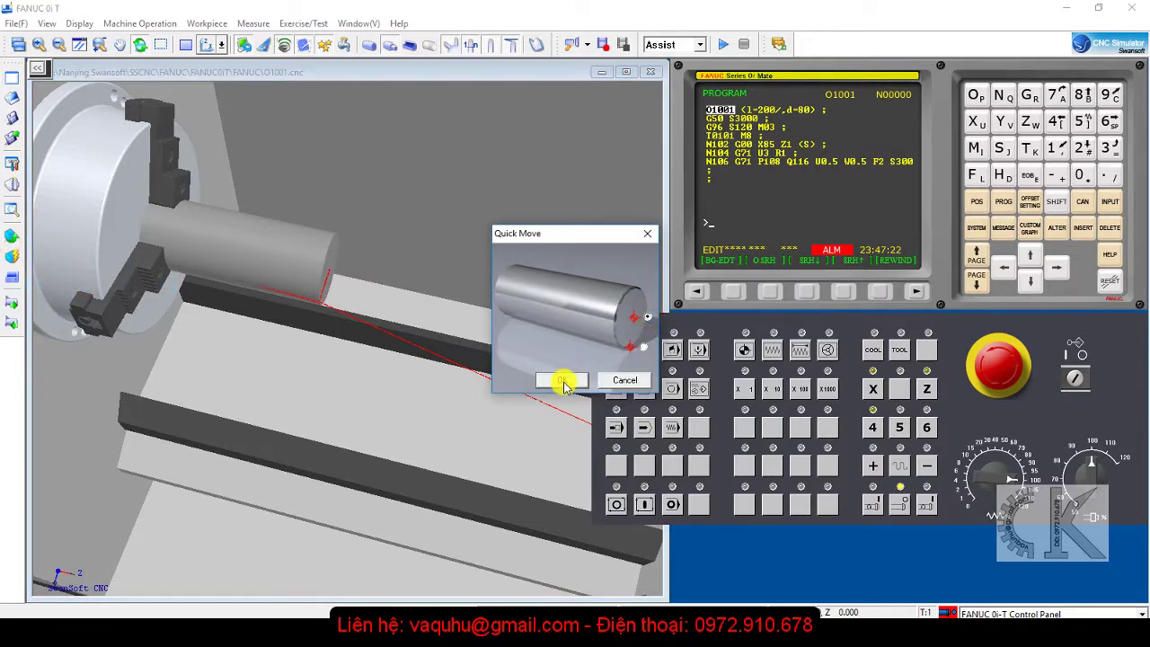
left_click_drag(333, 291, 315, 314)
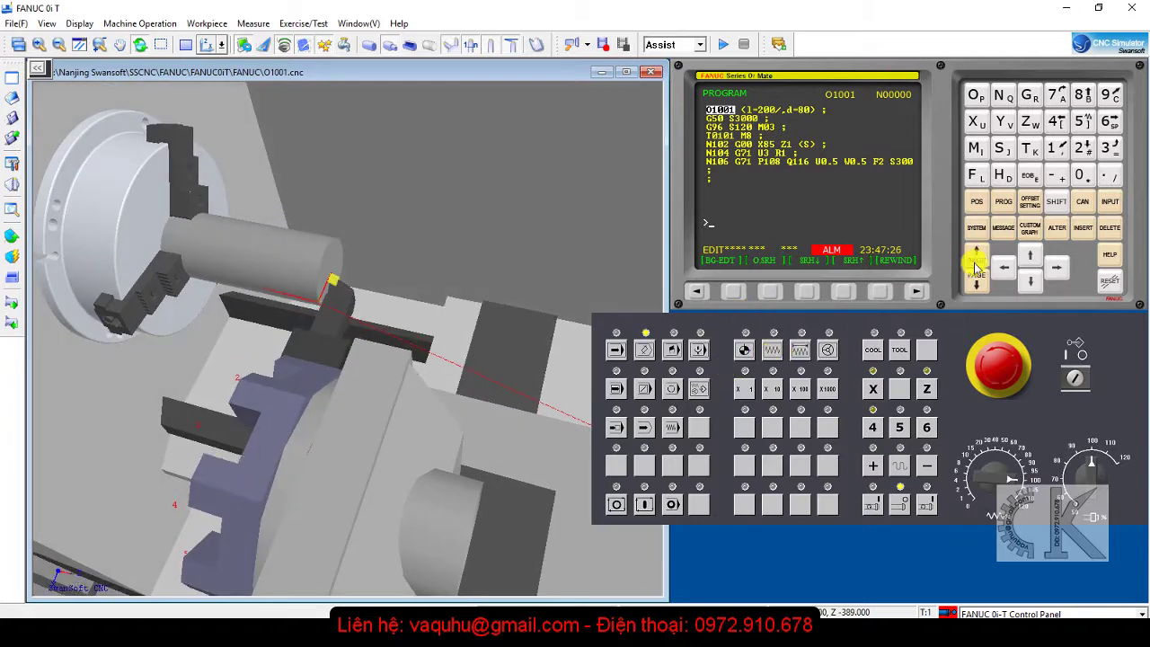
- Measure the geometry offsets of tool G 001 from the current tool position using X0 and Z0
left_click(647, 348)
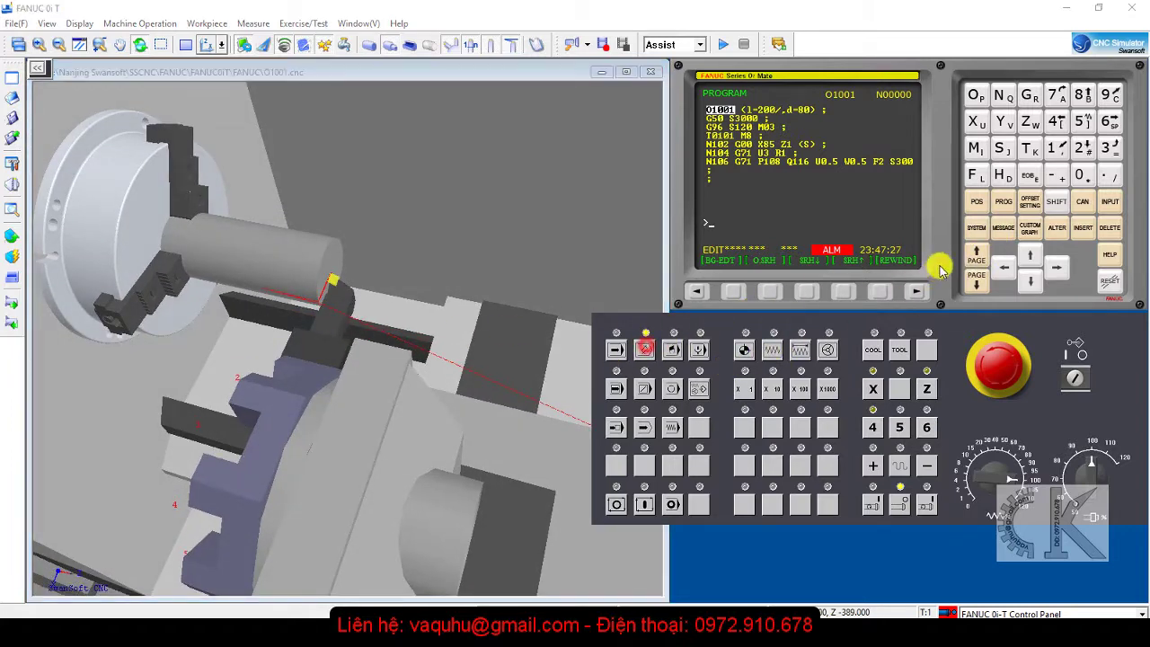
left_click(1029, 203)
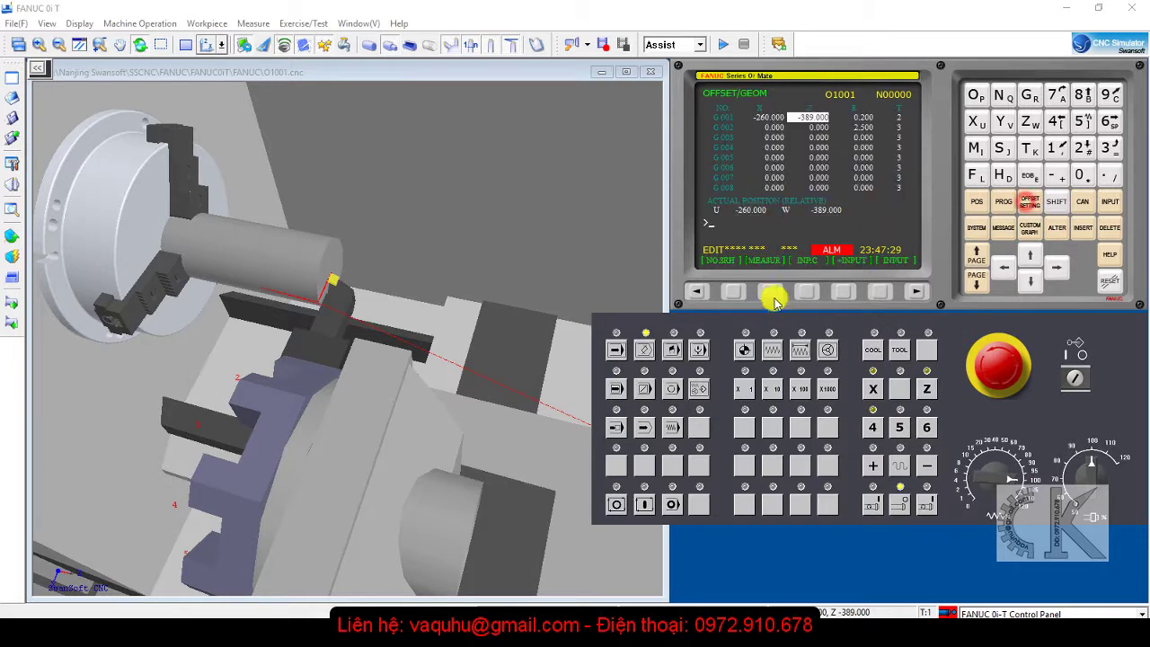
left_click(695, 291)
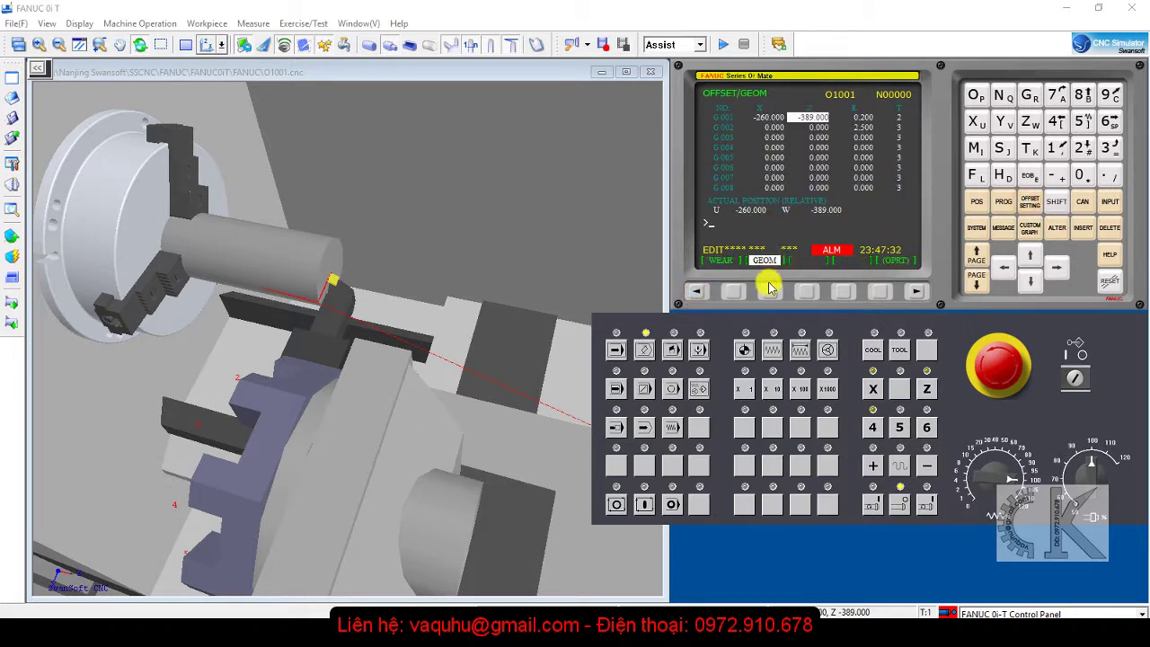
left_click(696, 291)
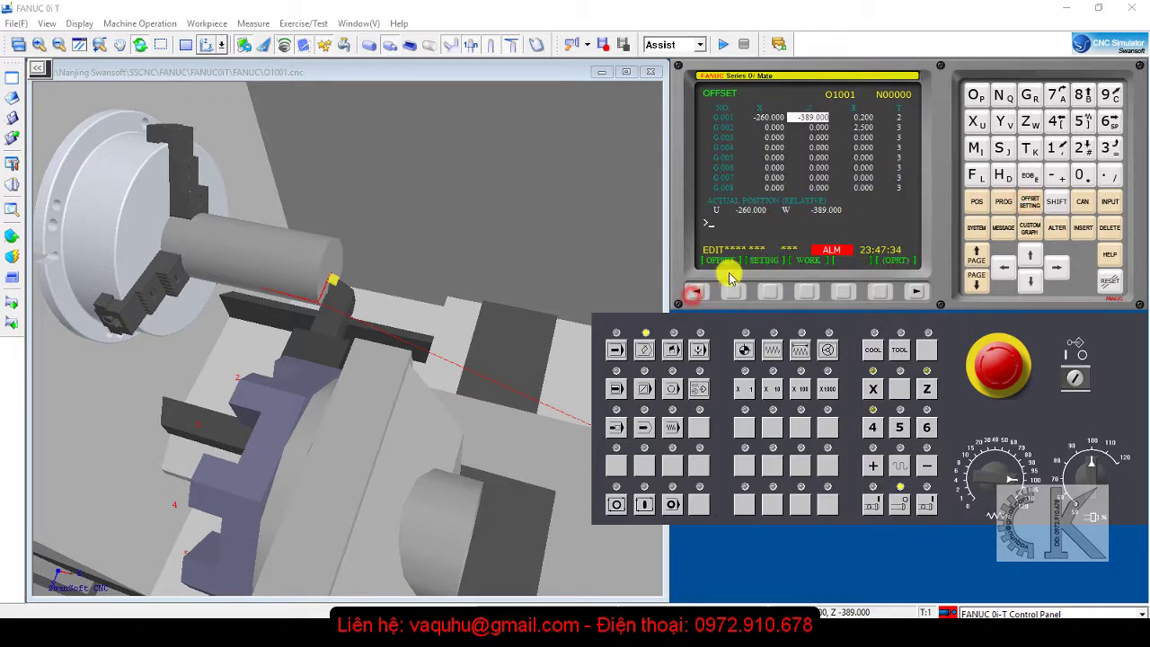
left_click(733, 292)
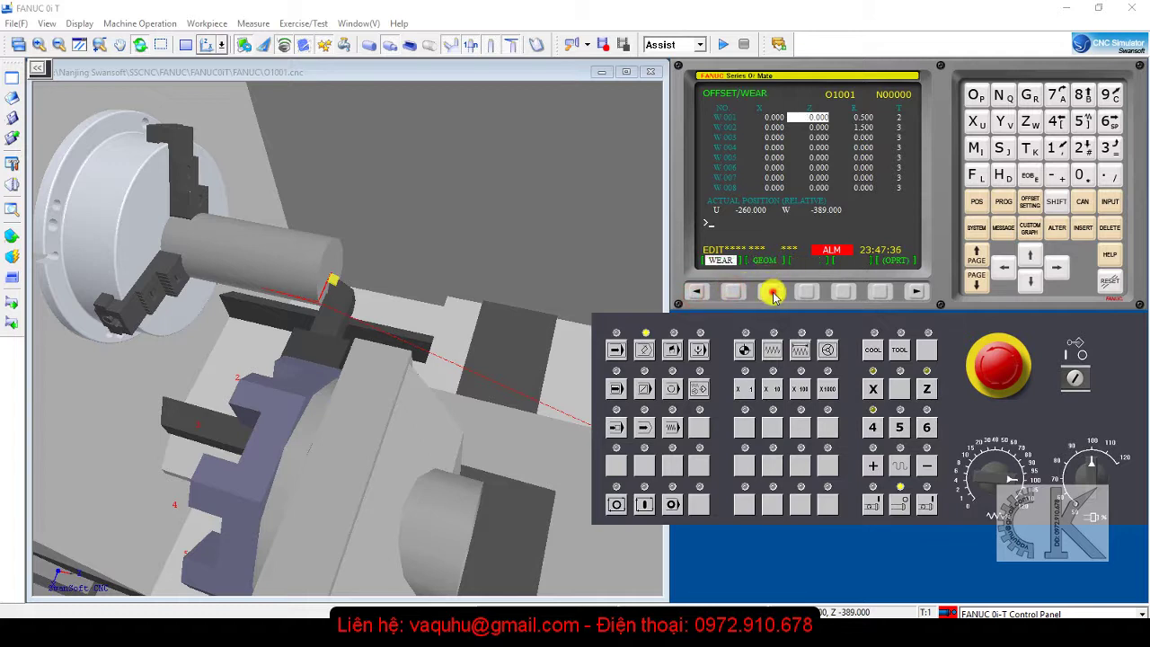
left_click(771, 292)
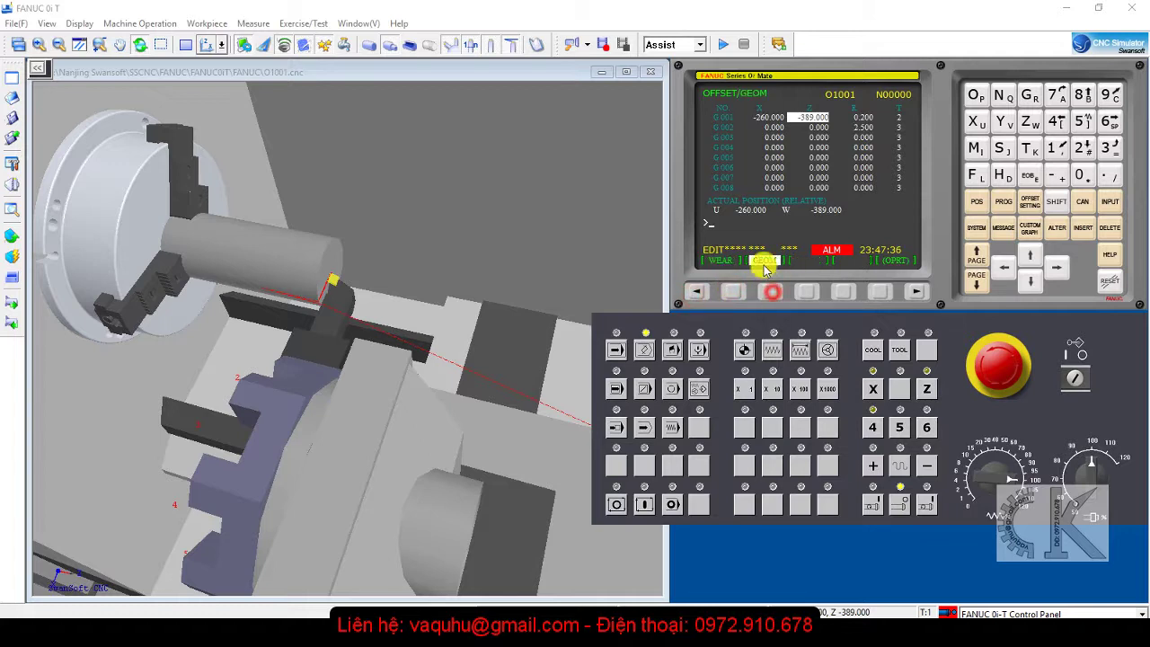
left_click(1006, 268)
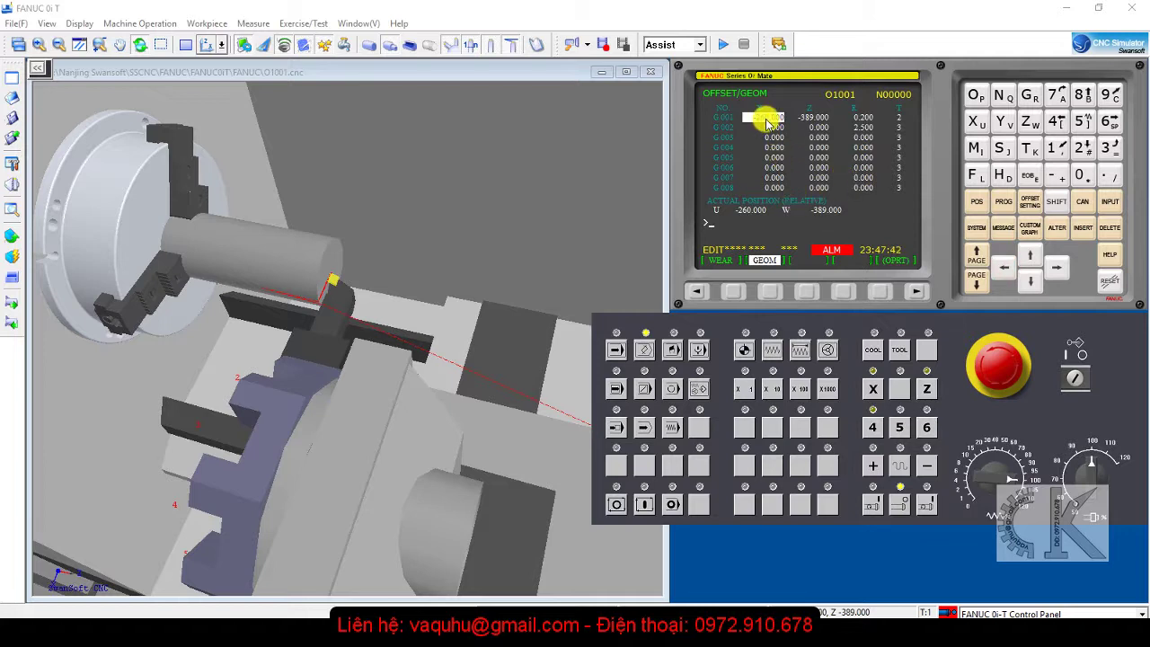
type("X0")
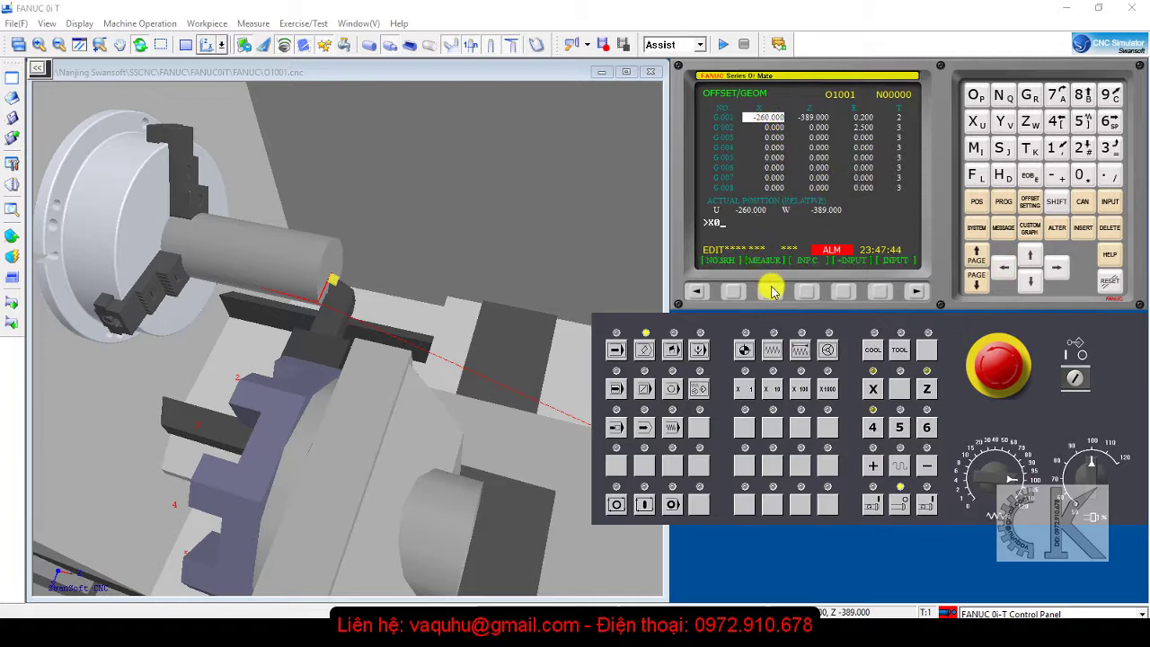
left_click(1050, 269)
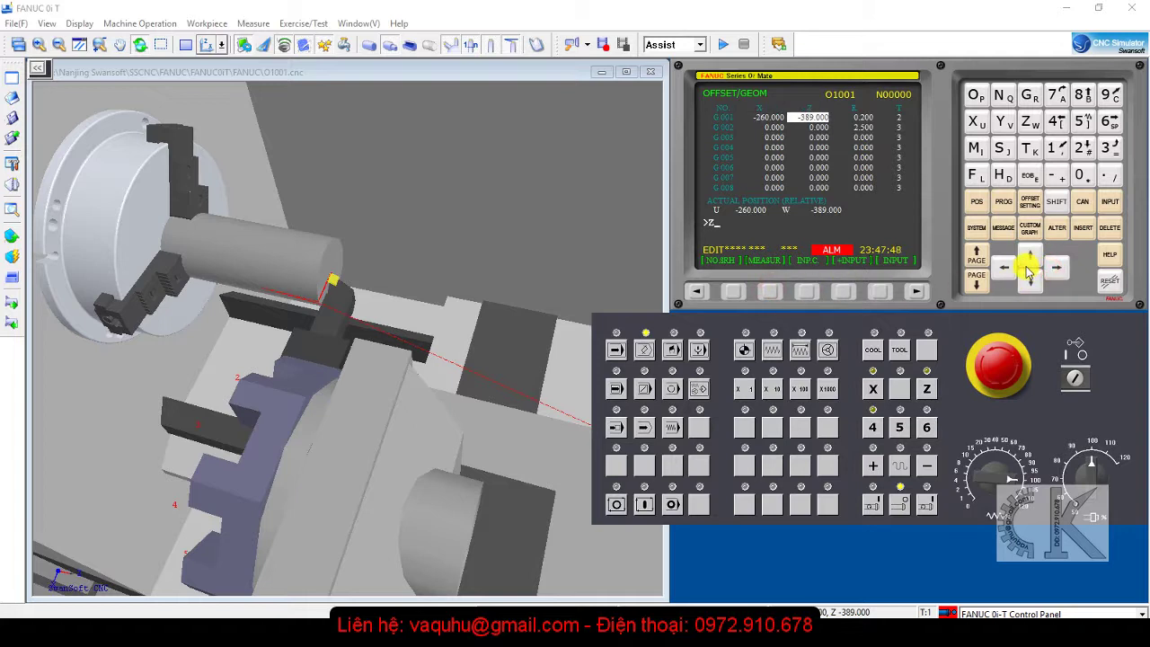
type("Z0")
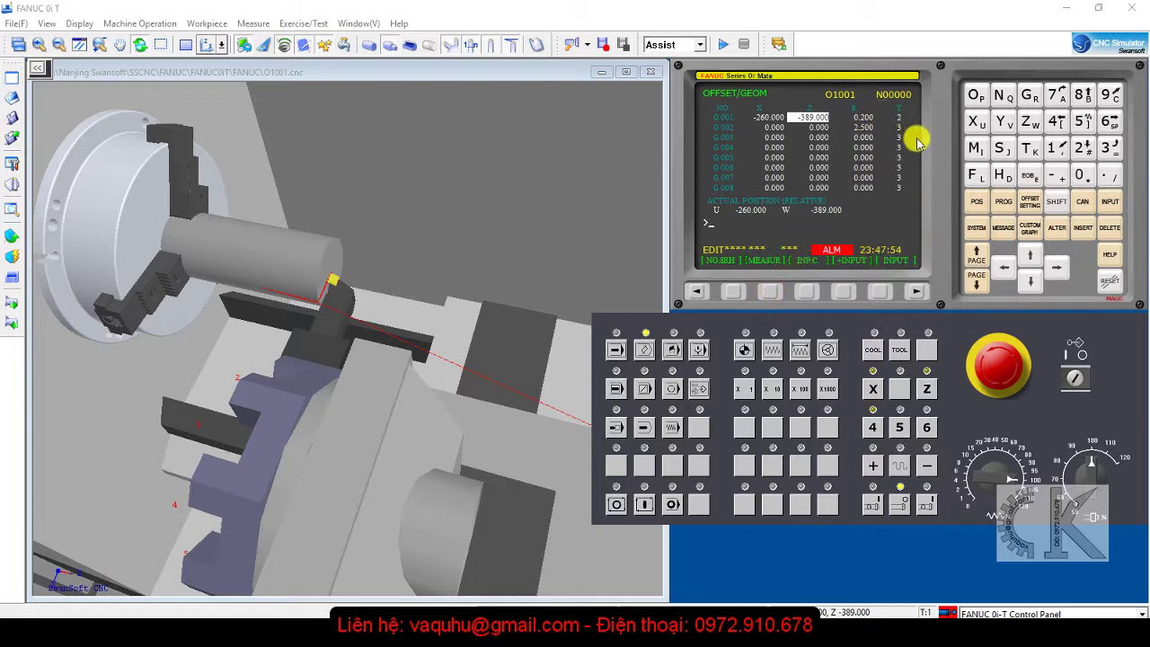
- Display program O1001 and return the machine axes to the reference point in REF mode
left_click(1004, 203)
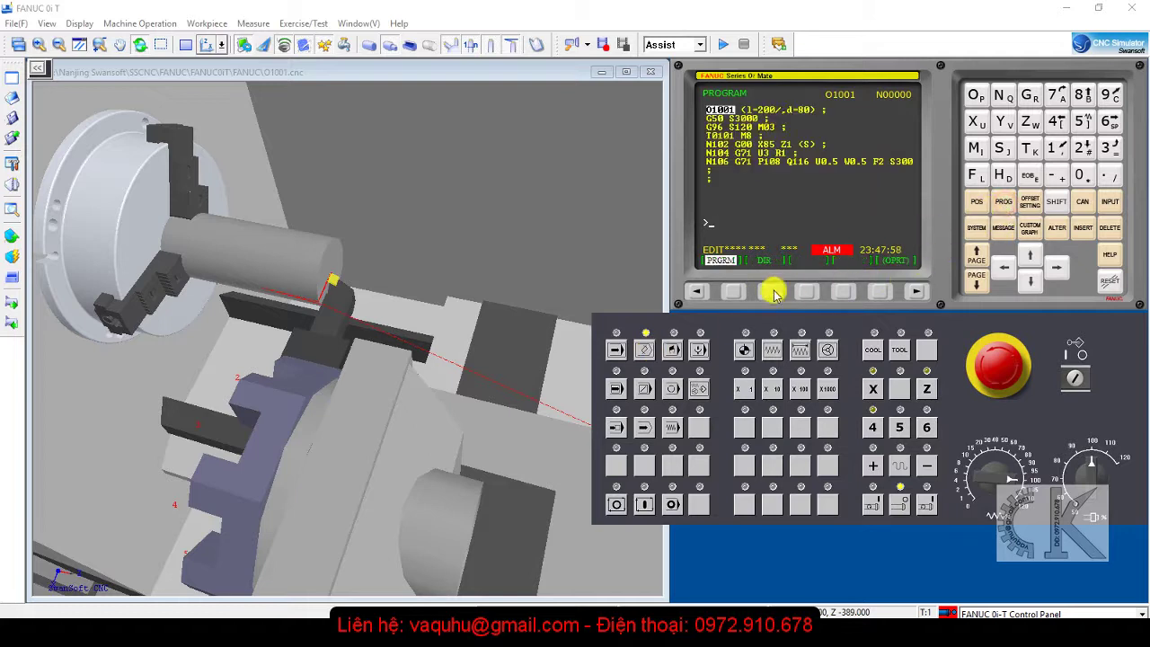
left_click(758, 354)
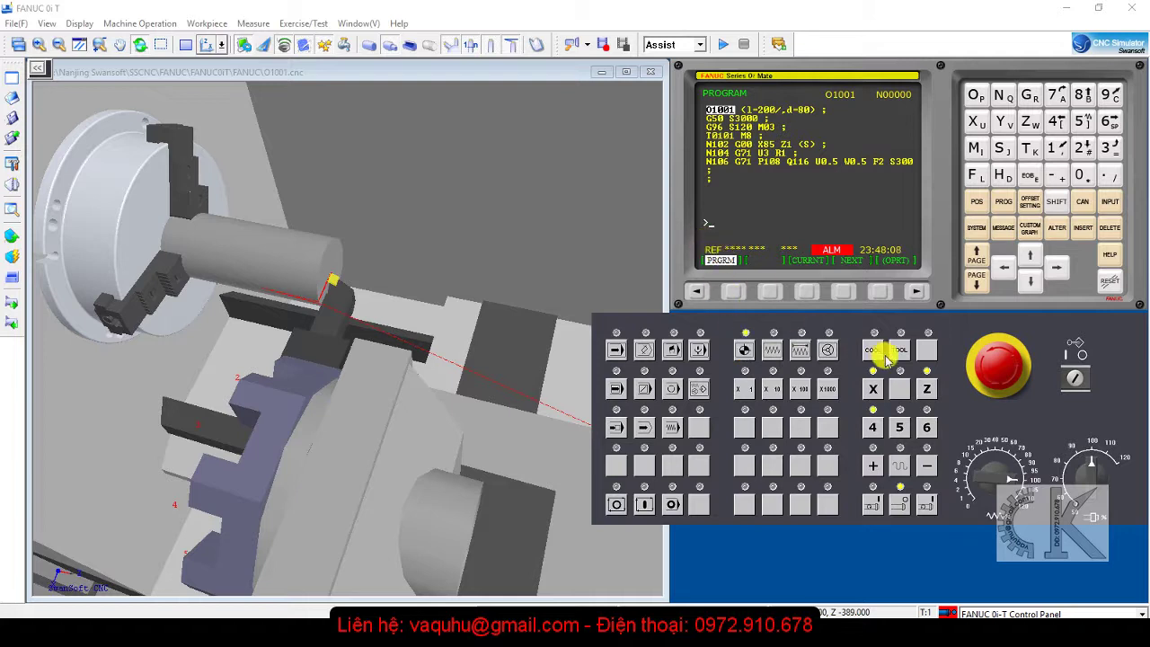
left_click(929, 387)
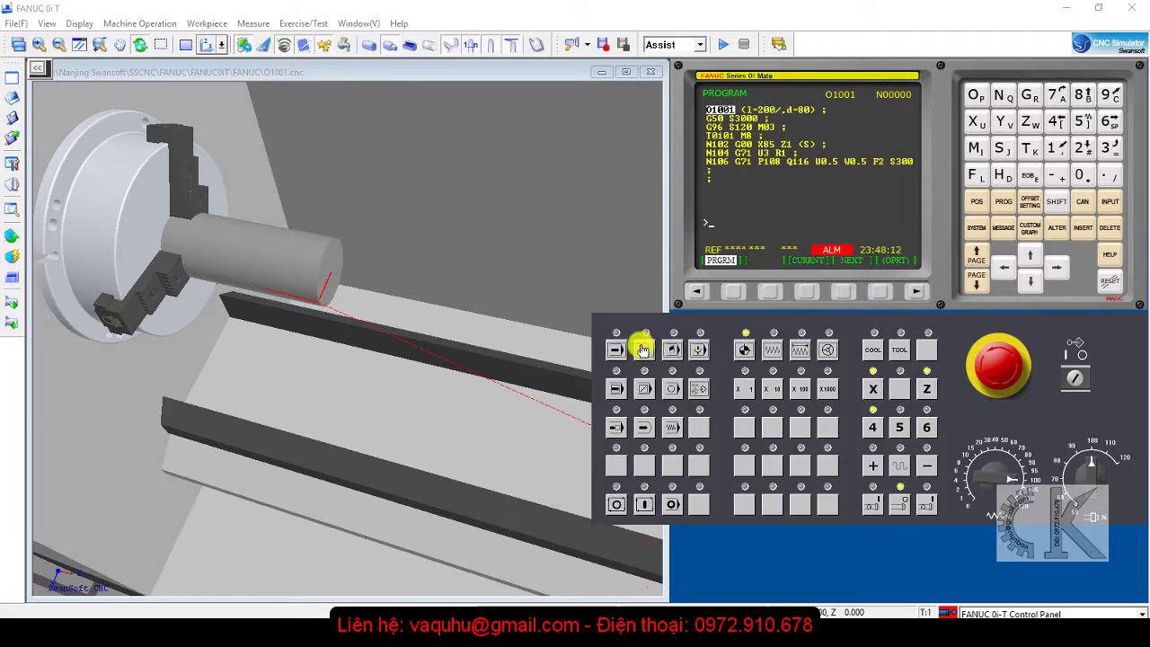
- Execute O1001 in MEM mode with single block on, through the N102 G00 X85 Z1 positioning move
left_click(615, 349)
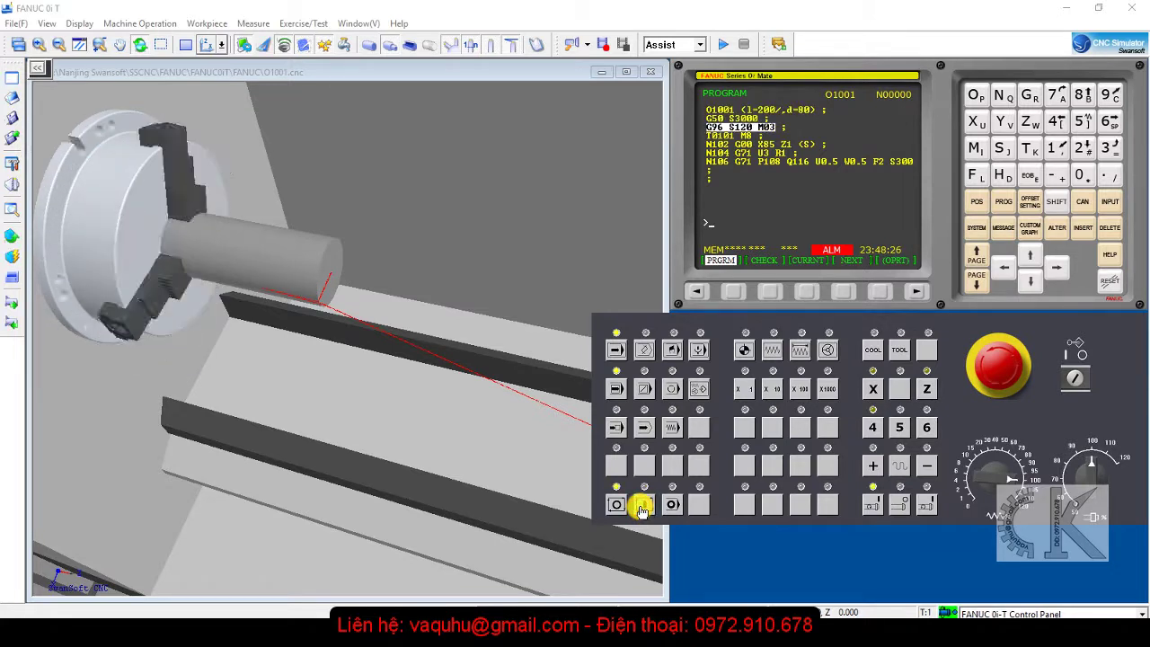
left_click(641, 505)
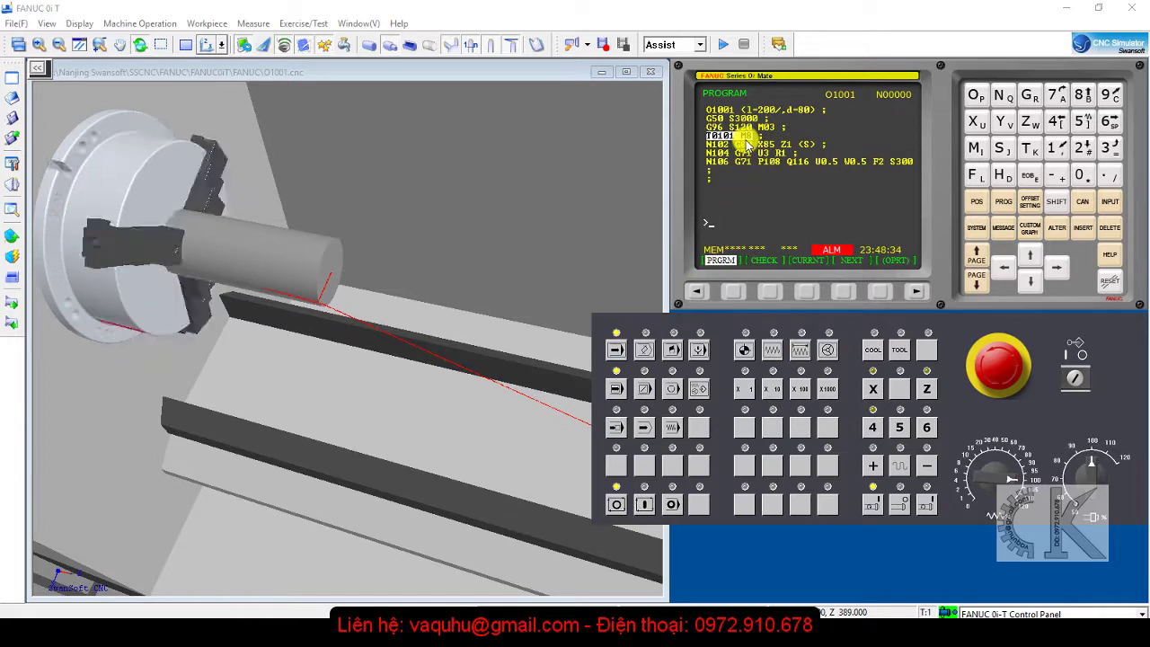
left_click(645, 504)
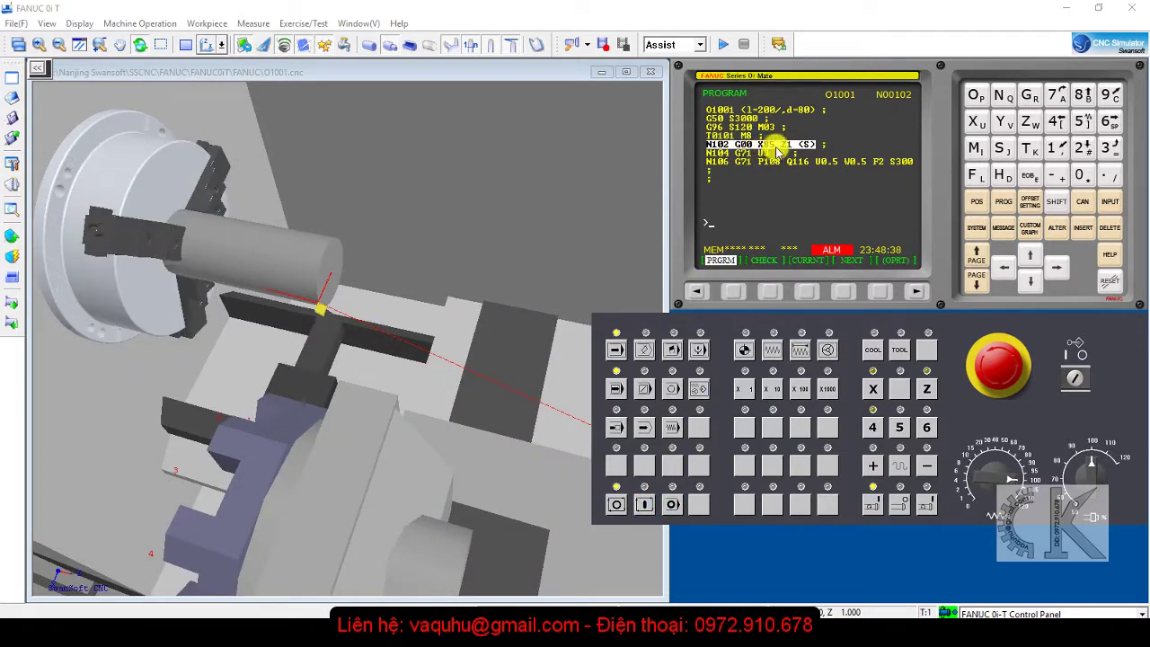
scroll(306, 282, "up", 2)
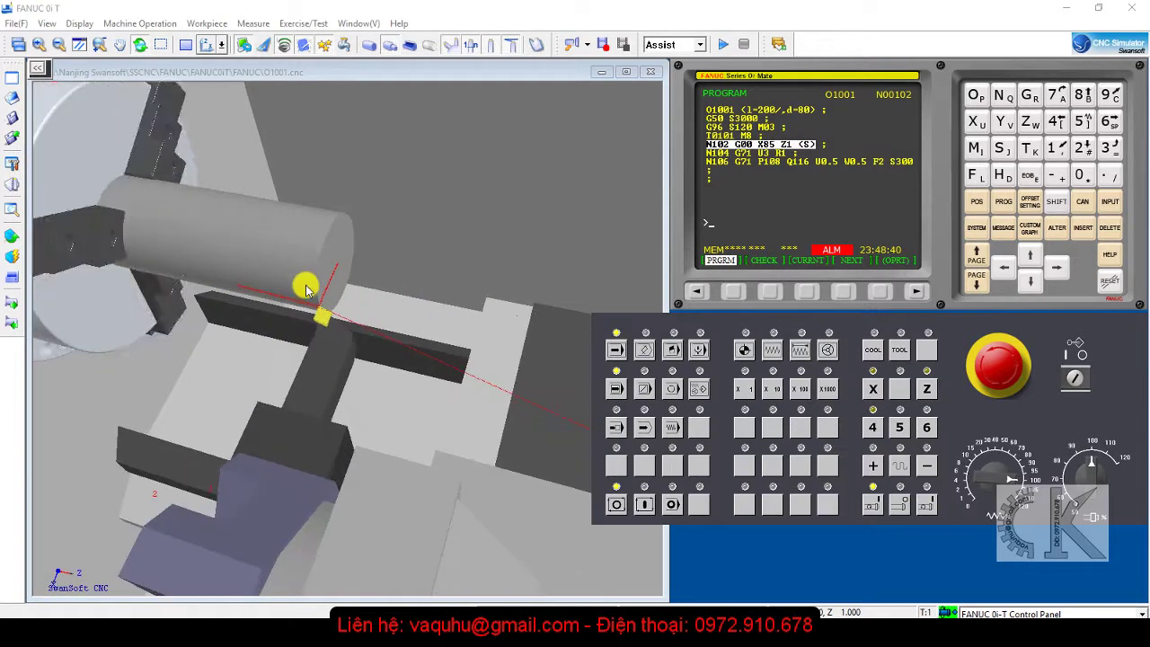
left_click(117, 45)
left_click_drag(255, 205, 304, 267)
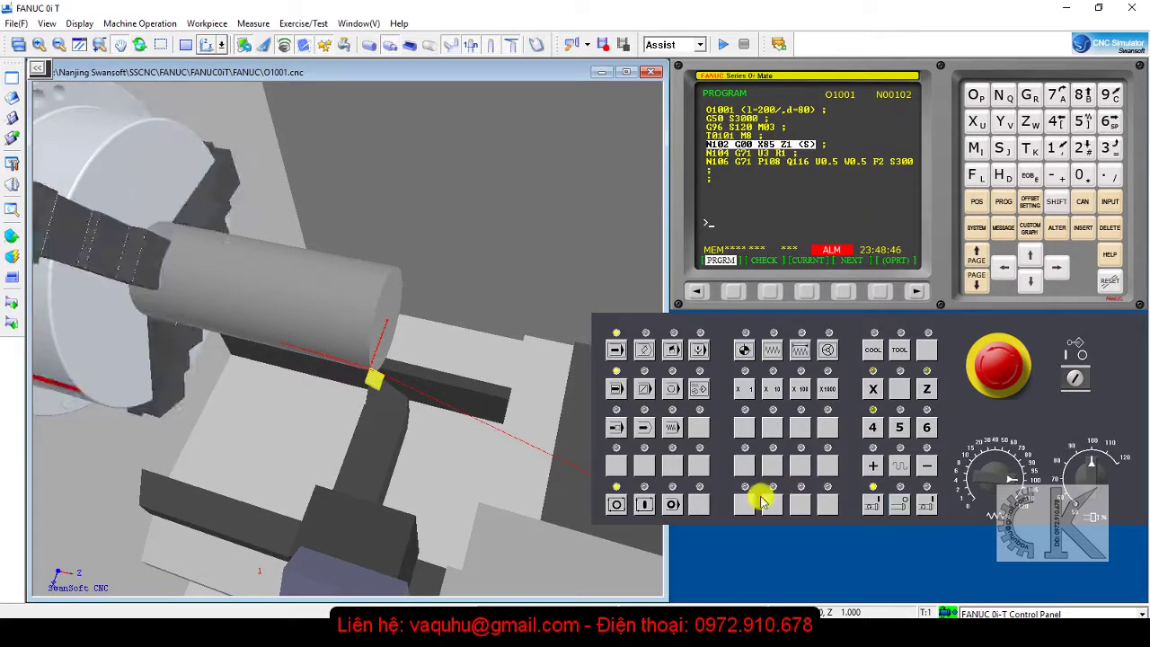
- Execute O1001 block by block through the N104–N106 G71 roughing cycle and the G70 finishing pass along contour P108 to Q116
left_click(645, 506)
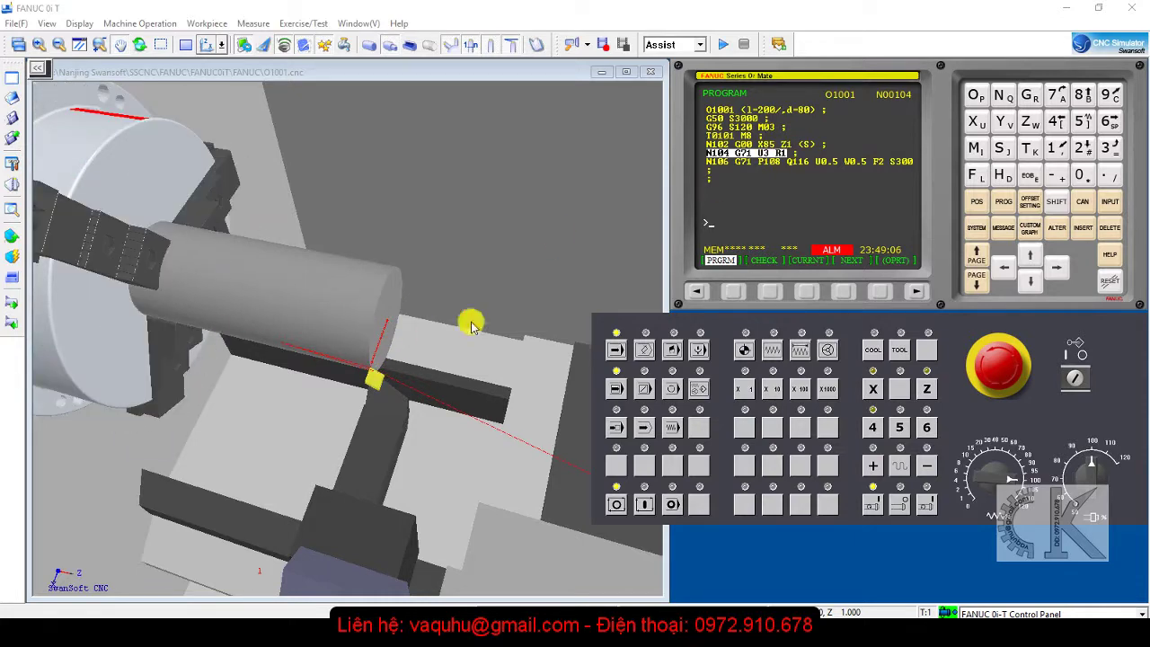
left_click(643, 504)
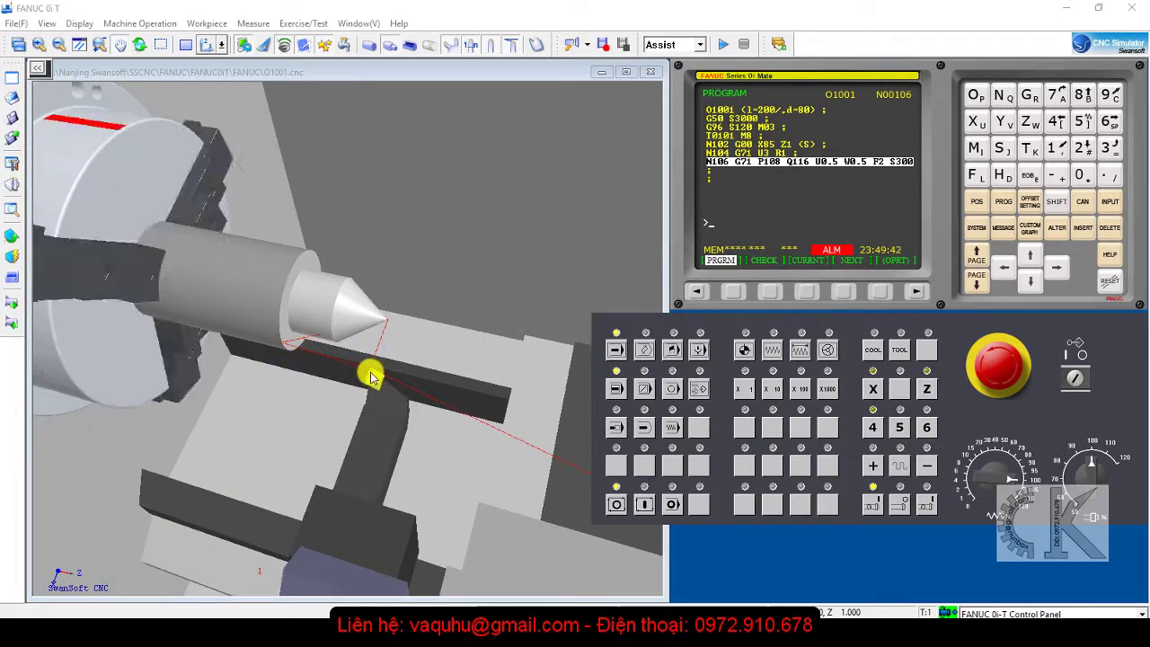
left_click(642, 506)
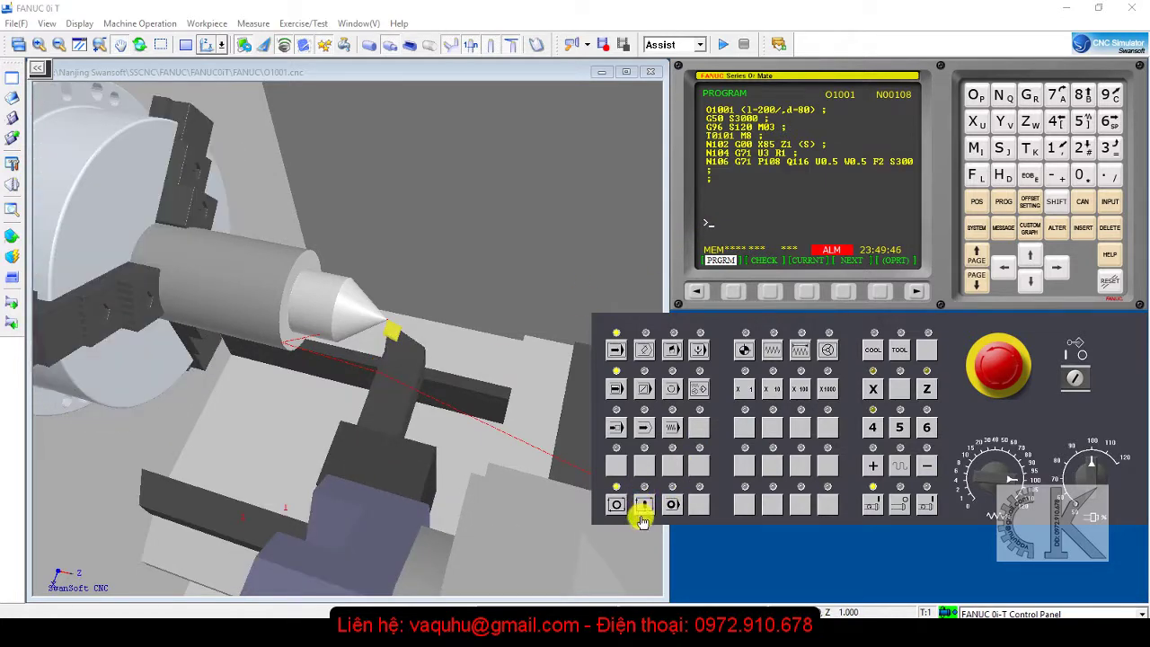
left_click(644, 509)
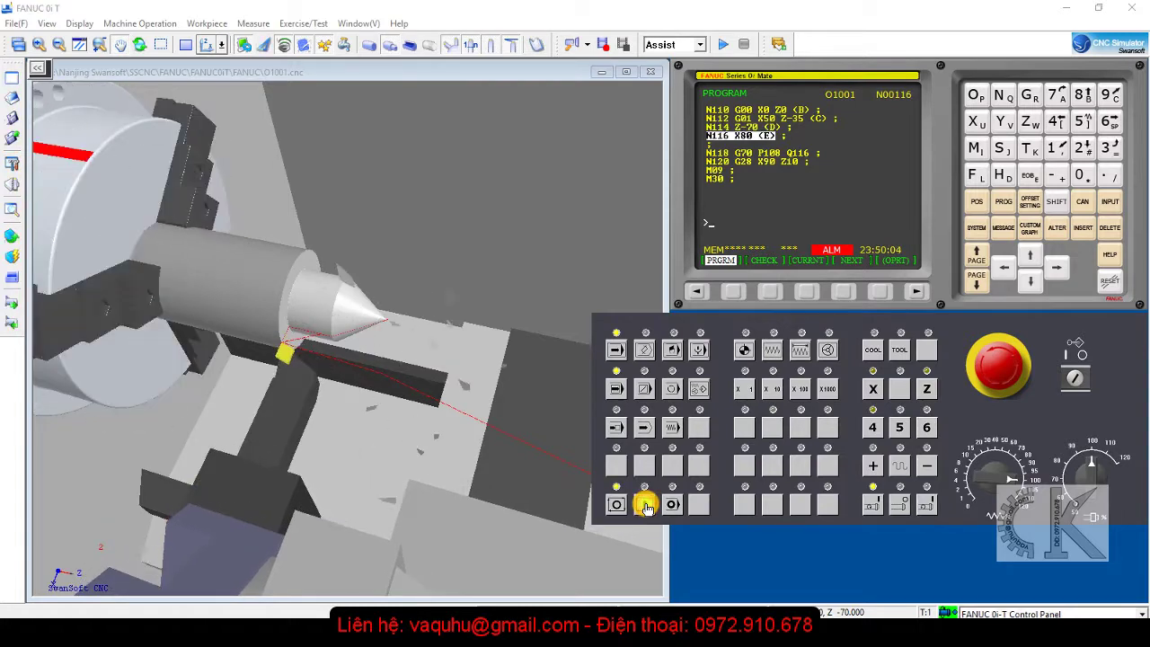
left_click(645, 504)
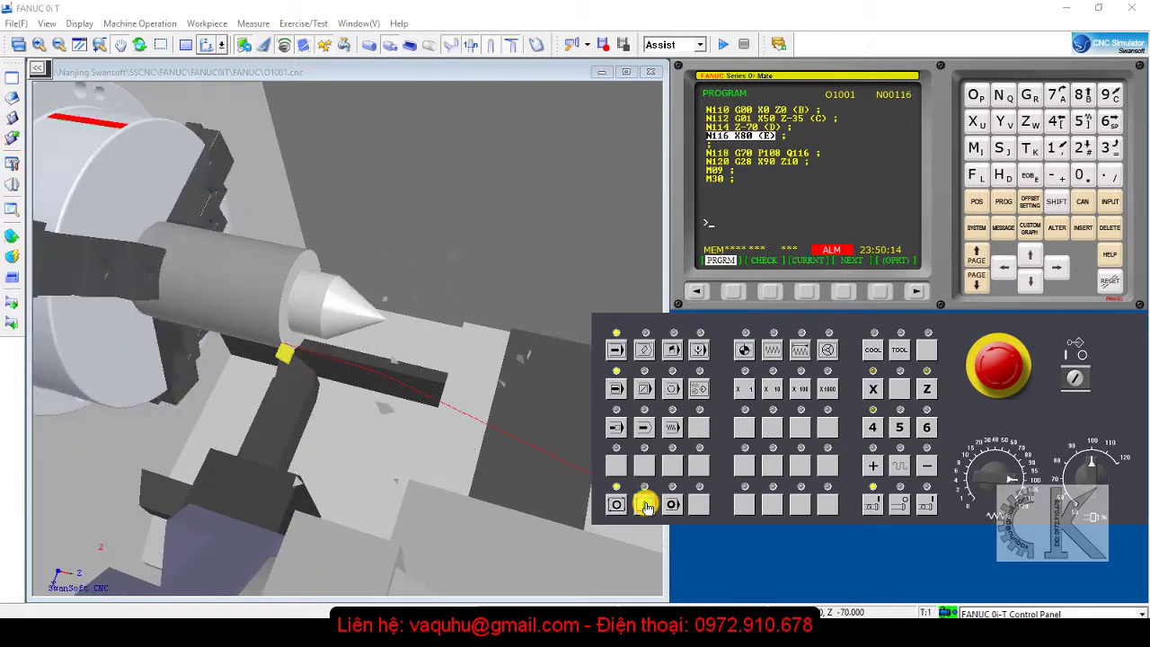
- Execute the remaining blocks of O1001, from the N120 G28 X90 Z10 reference return through M09 and the M30 program end
left_click(646, 506)
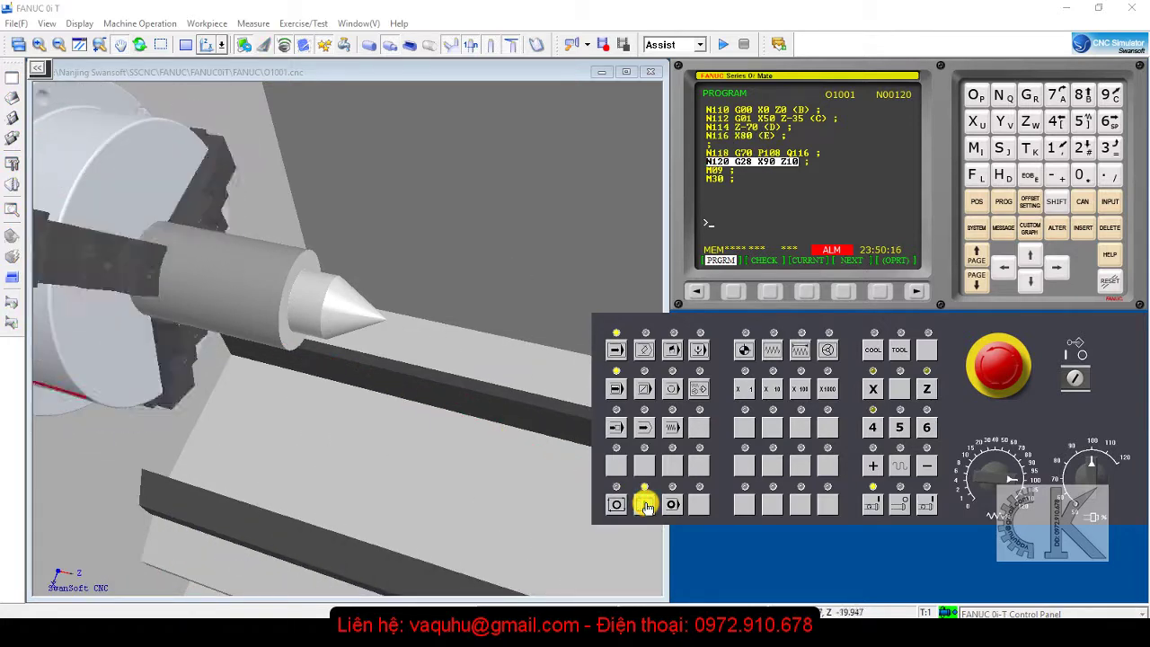
left_click(647, 505)
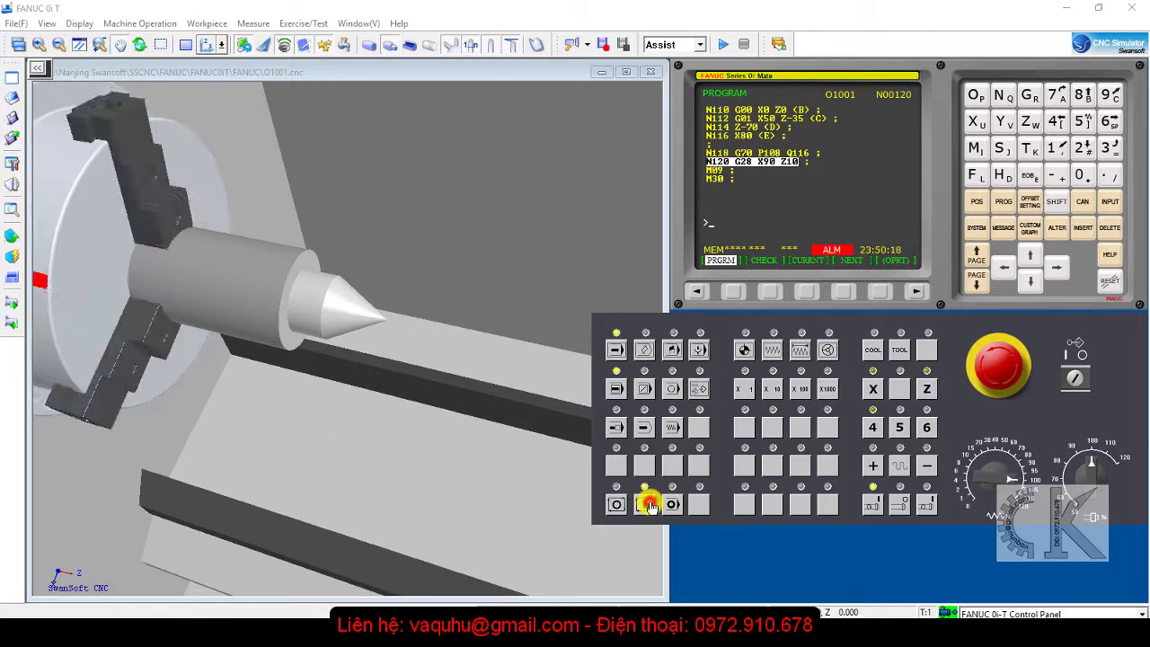
left_click(647, 505)
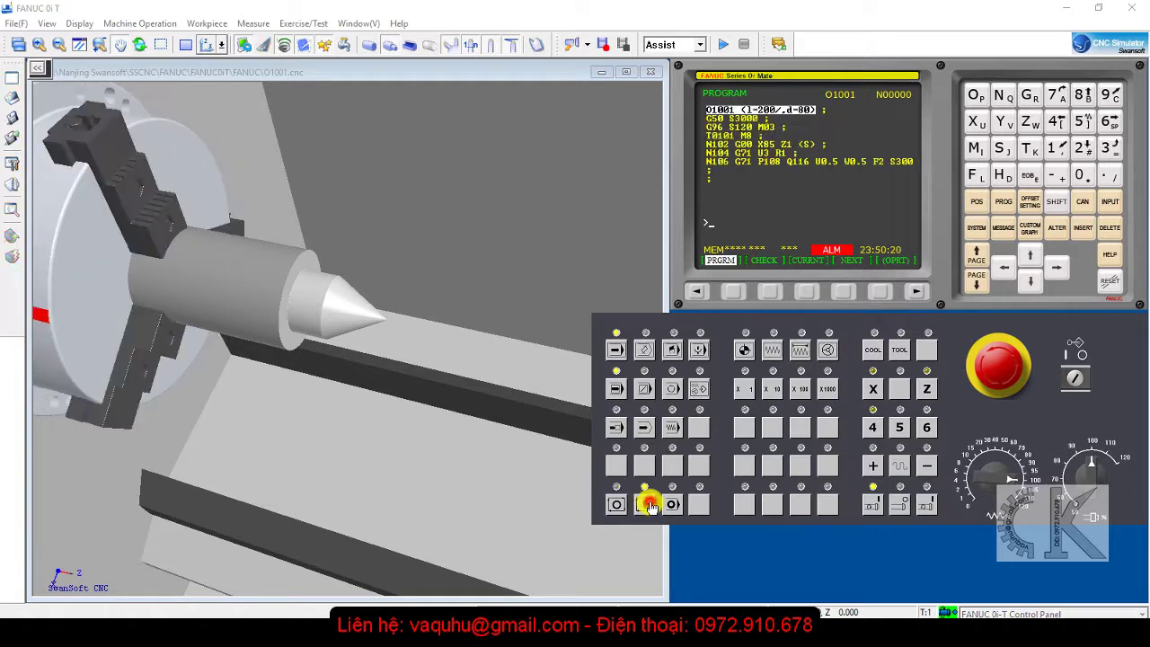